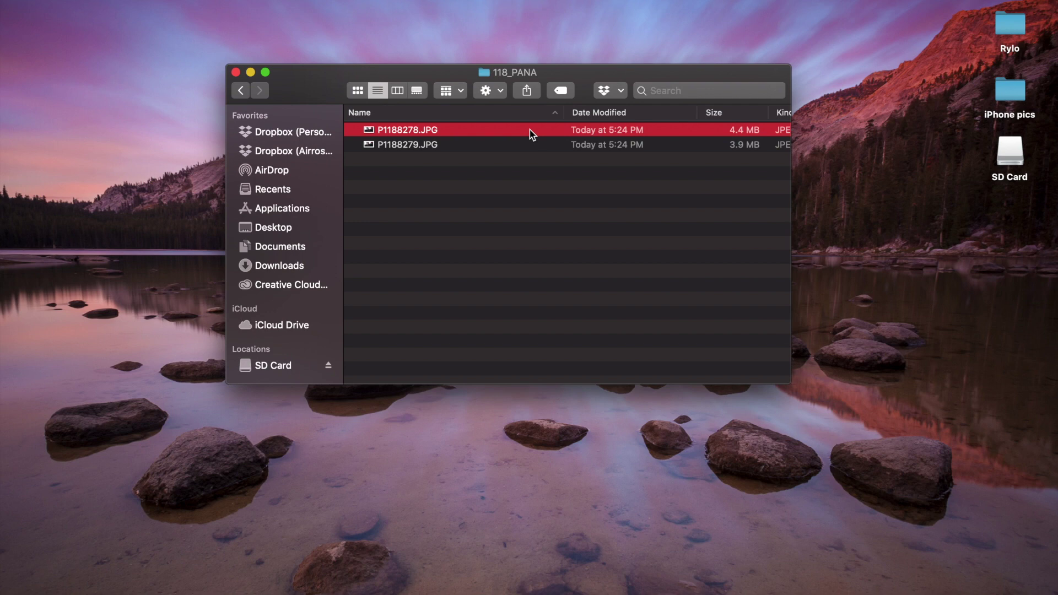
Step: Trash P1188278.JPG and P1188279.JPG from 118_PANA, then eject the SD card
{"action": "left_click_drag", "start_coordinate": [530, 130], "coordinate": [958, 556]}
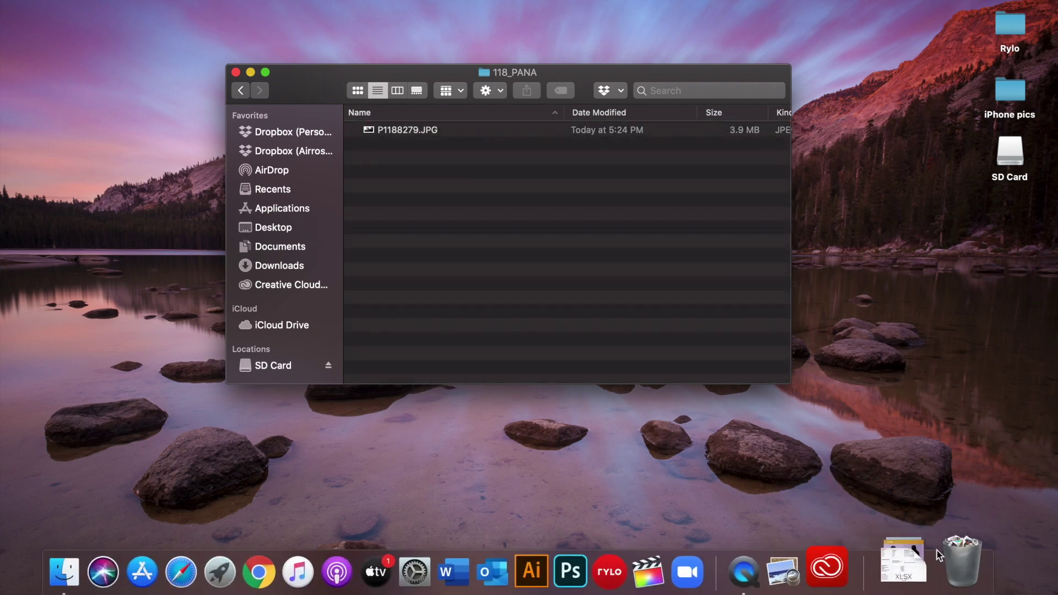
{"action": "right_click", "coordinate": [457, 129]}
{"action": "left_click", "coordinate": [478, 170]}
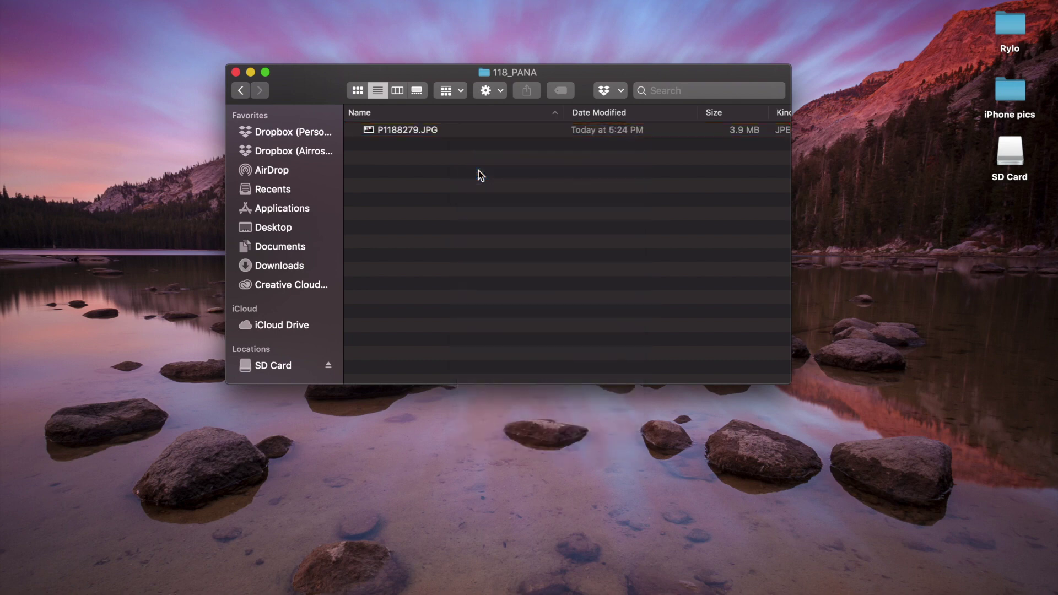
{"action": "right_click", "coordinate": [1009, 164]}
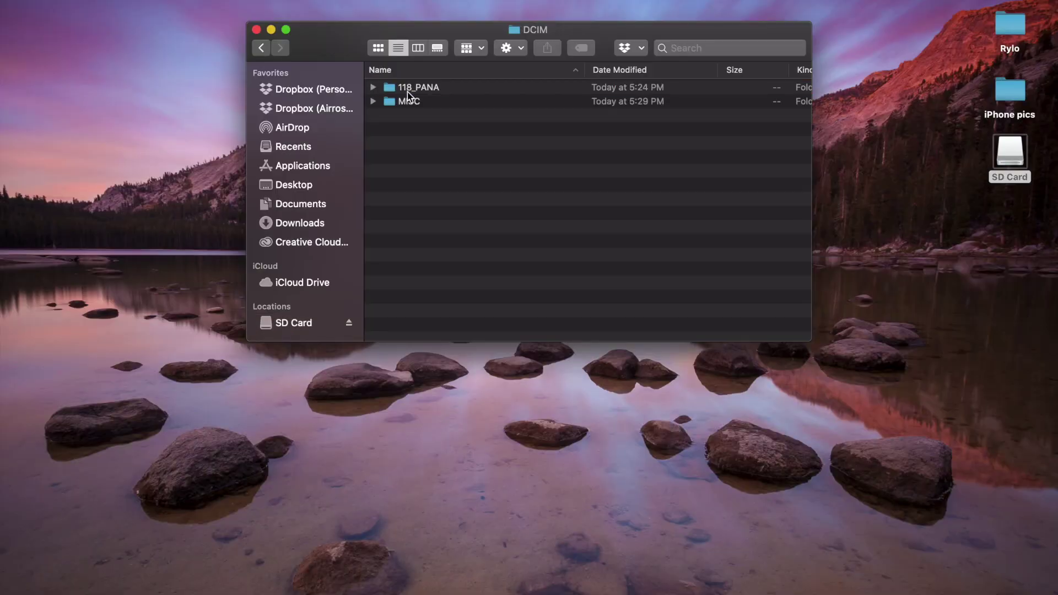
{"action": "double_click", "coordinate": [408, 88]}
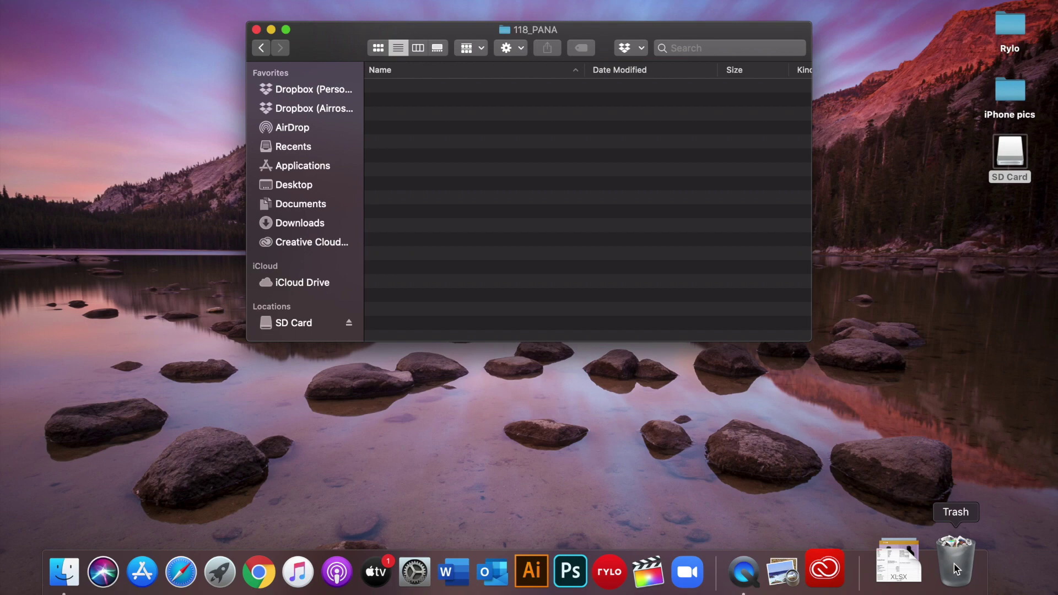
Step: Move P1188278.JPG and P1188279.JPG from the Trash back into 118_PANA, then close the Trash
{"action": "left_click", "coordinate": [953, 563]}
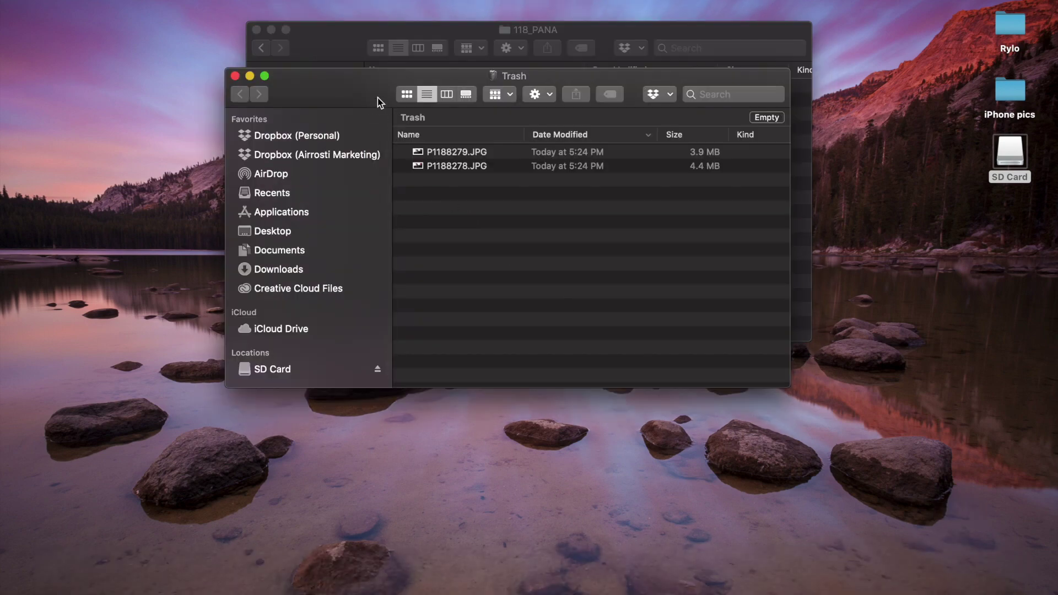
{"action": "left_click_drag", "start_coordinate": [378, 97], "coordinate": [400, 320]}
{"action": "left_click", "coordinate": [505, 377]}
{"action": "left_click", "coordinate": [515, 388], "text": "shift"}
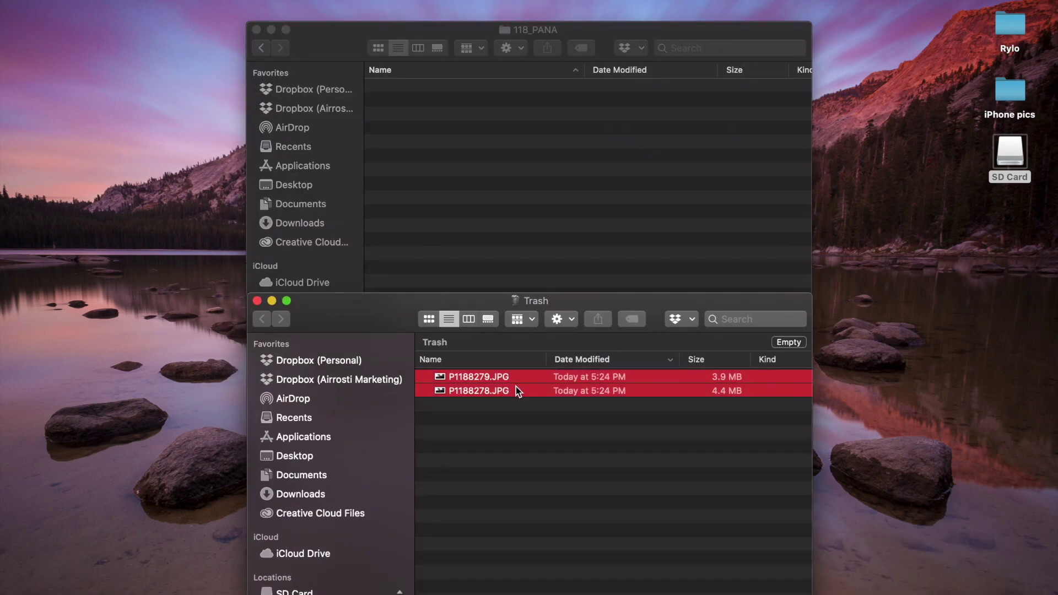
{"action": "left_click_drag", "start_coordinate": [516, 388], "coordinate": [488, 178]}
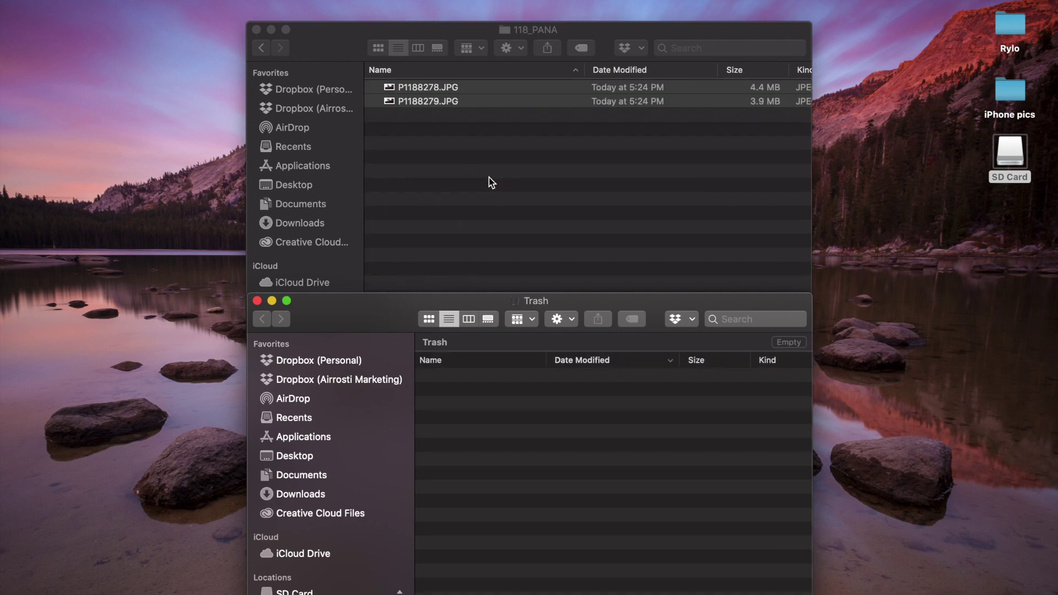
{"action": "left_click", "coordinate": [257, 301]}
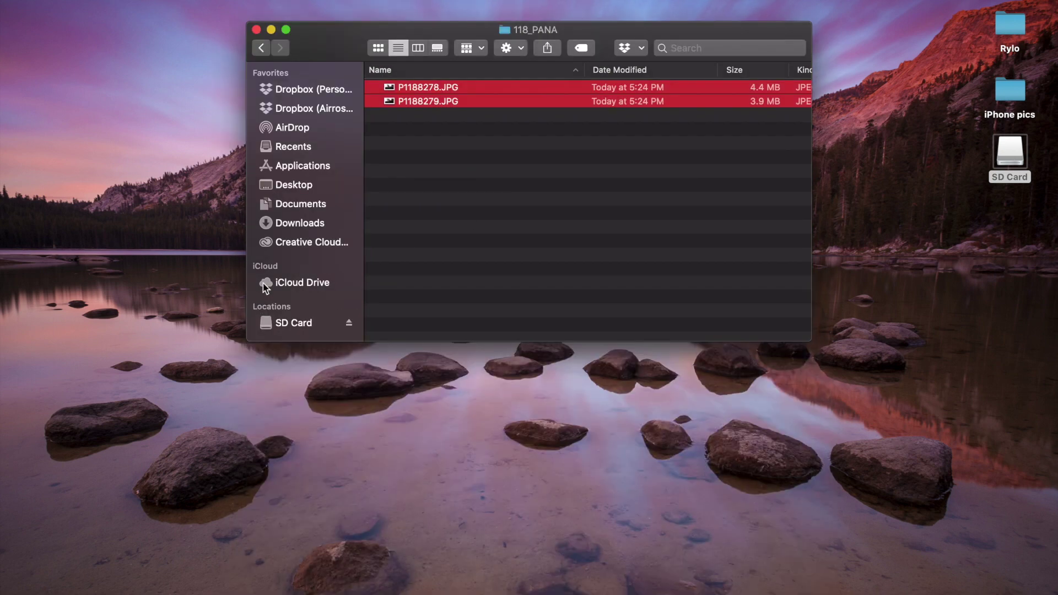
Step: Reposition the 118_PANA window and select P1188278.JPG
{"action": "left_click_drag", "start_coordinate": [322, 51], "coordinate": [310, 113]}
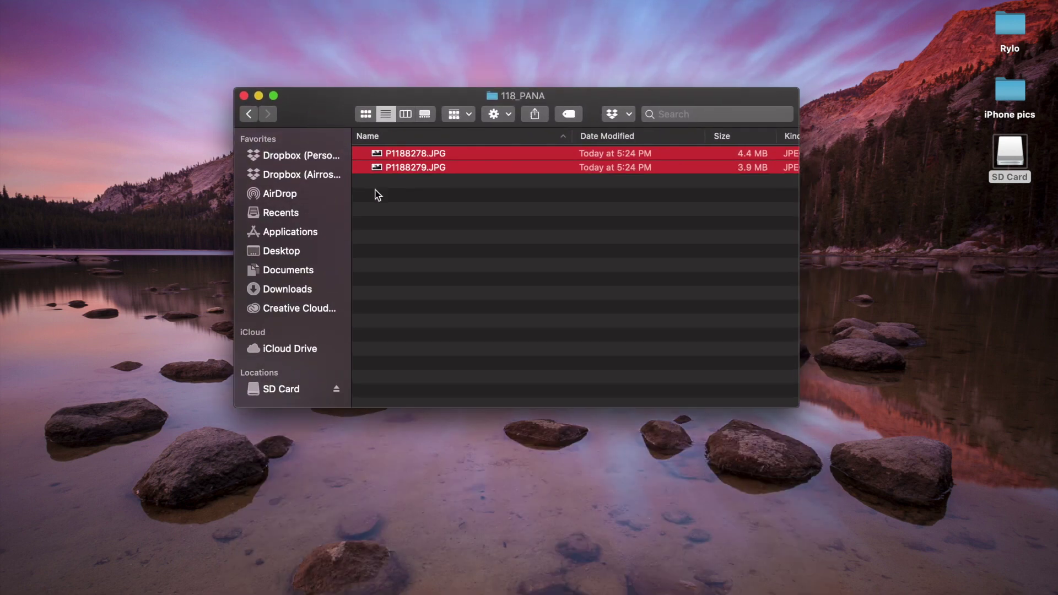
{"action": "left_click", "coordinate": [415, 216]}
{"action": "left_click", "coordinate": [428, 158]}
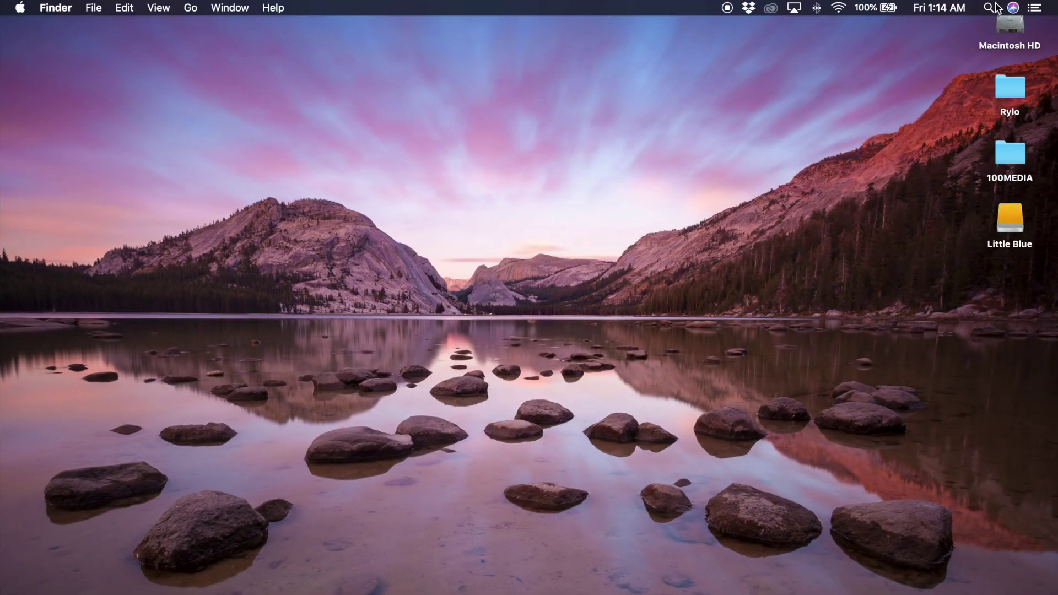
Step: Launch Time Machine by searching 'time machine' in Spotlight
{"action": "left_click", "coordinate": [988, 8]}
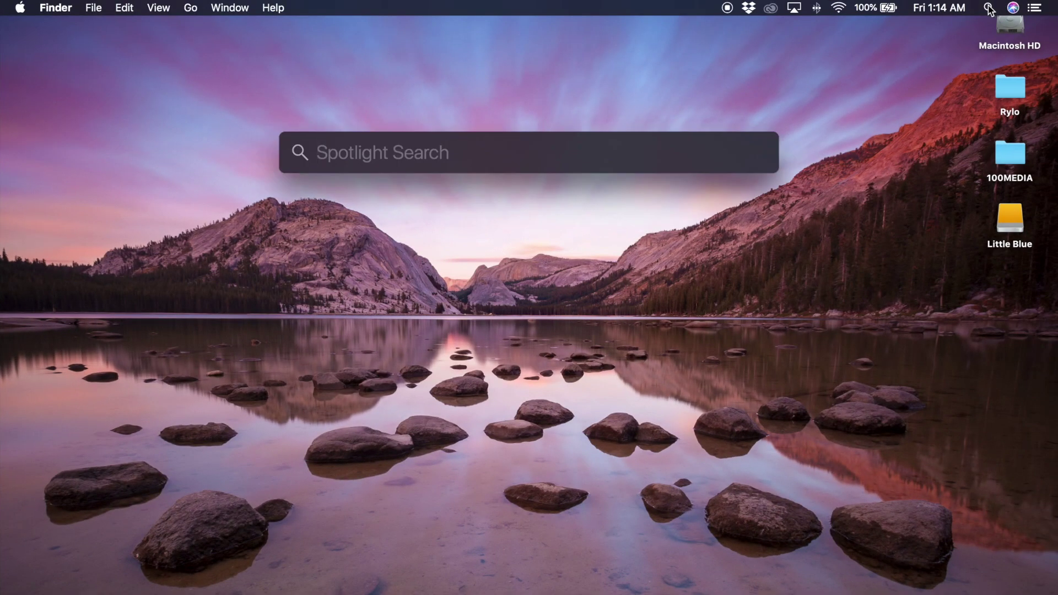
{"action": "type", "text": "time machine"}
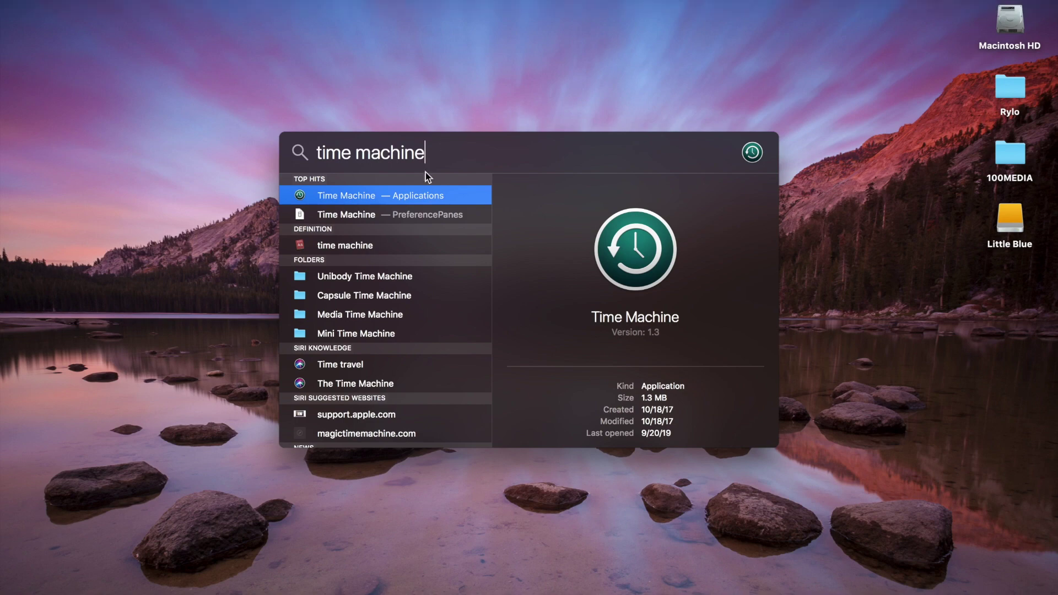
{"action": "double_click", "coordinate": [349, 197]}
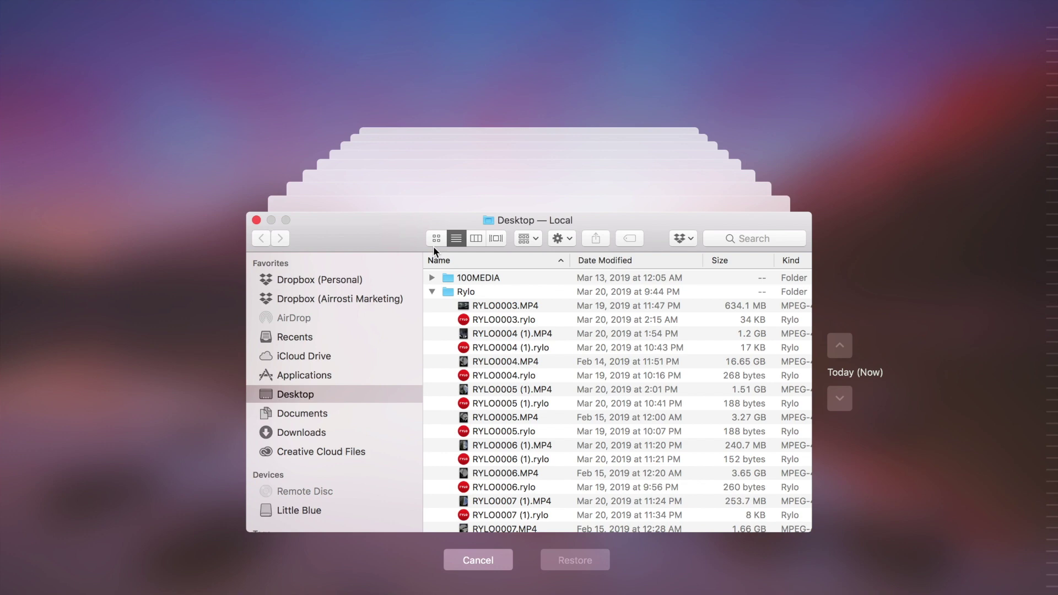
Step: Expand 100MEDIA in the backup and Quick Look the RYLO0003.MP4 video
{"action": "left_click", "coordinate": [432, 291]}
{"action": "left_click", "coordinate": [432, 277]}
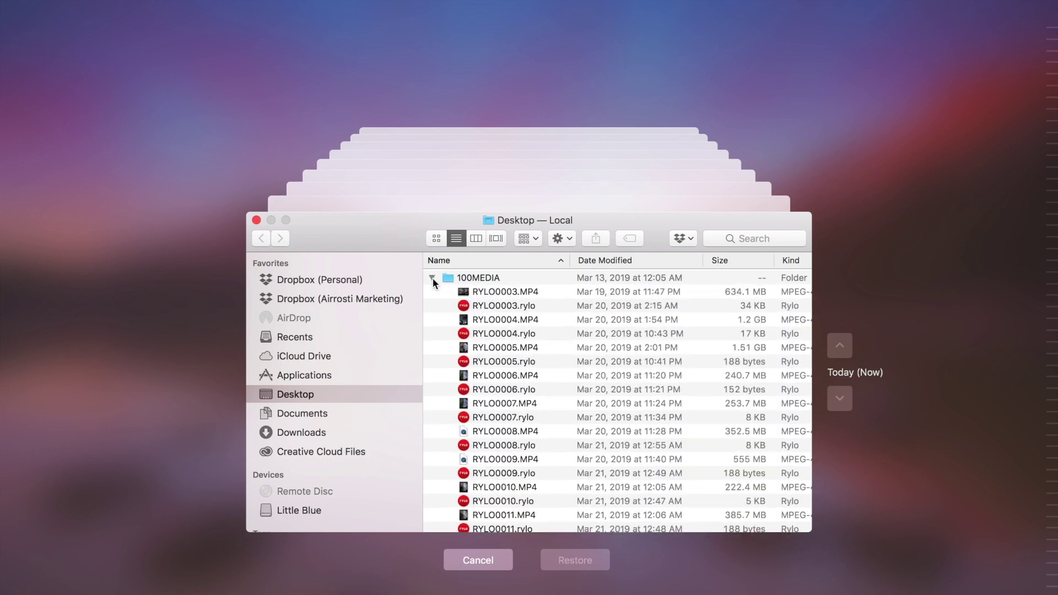
{"action": "left_click", "coordinate": [481, 291]}
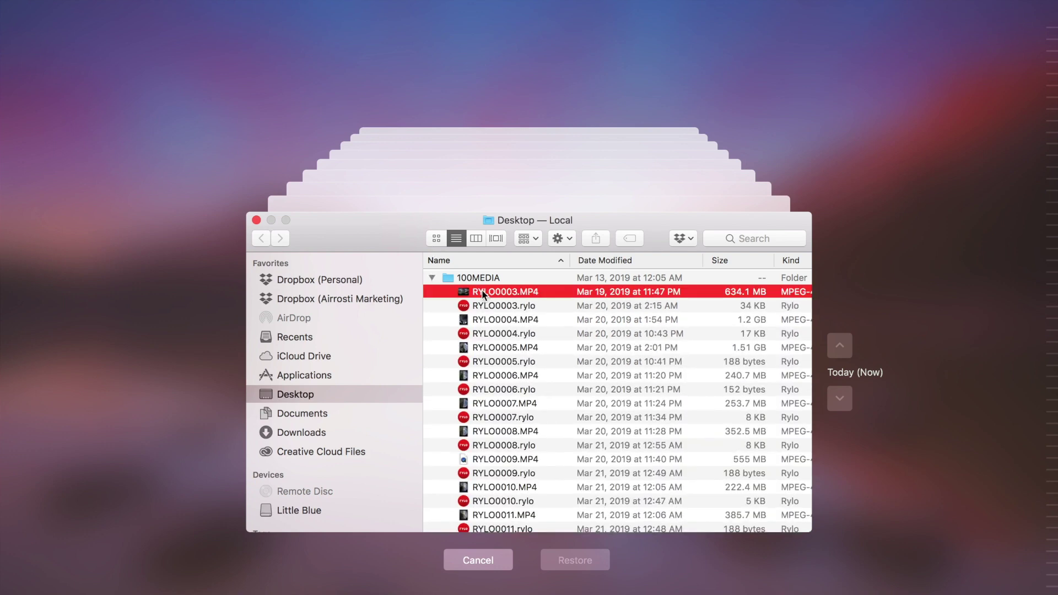
{"action": "key", "text": "space"}
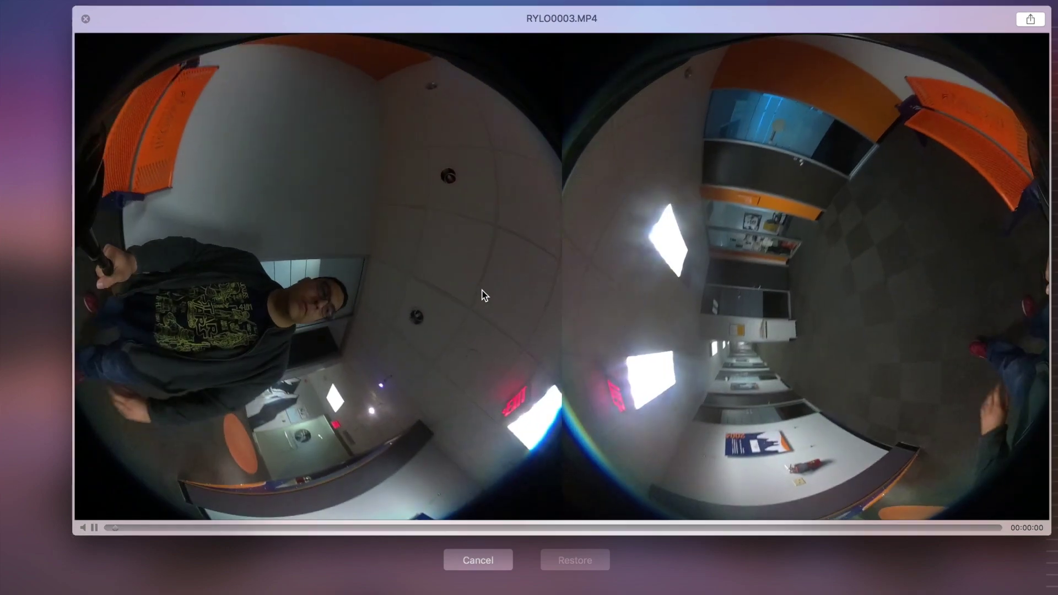
{"action": "key", "text": "space"}
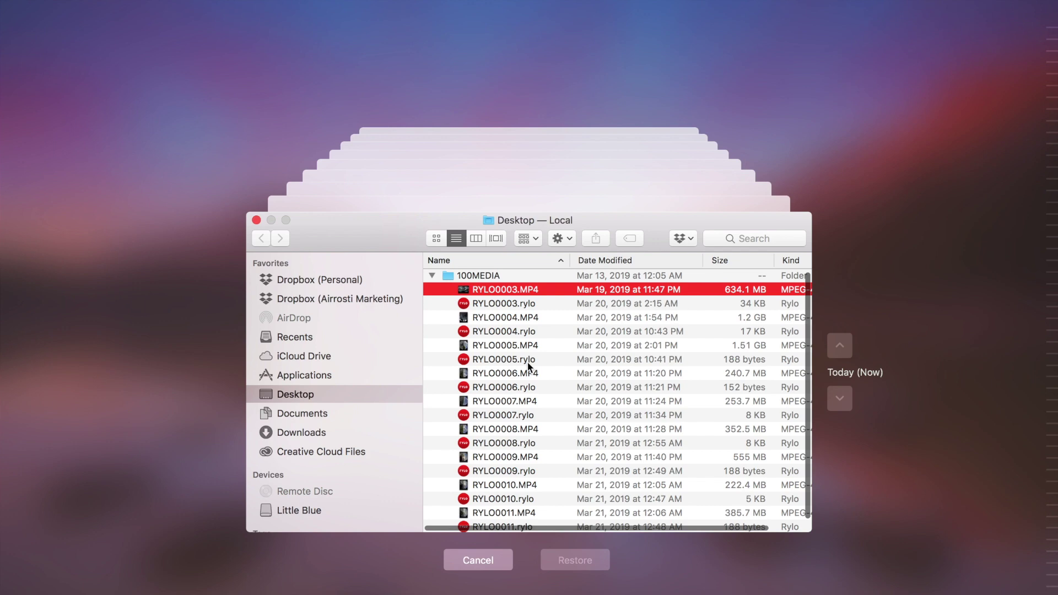
{"action": "left_click", "coordinate": [432, 277]}
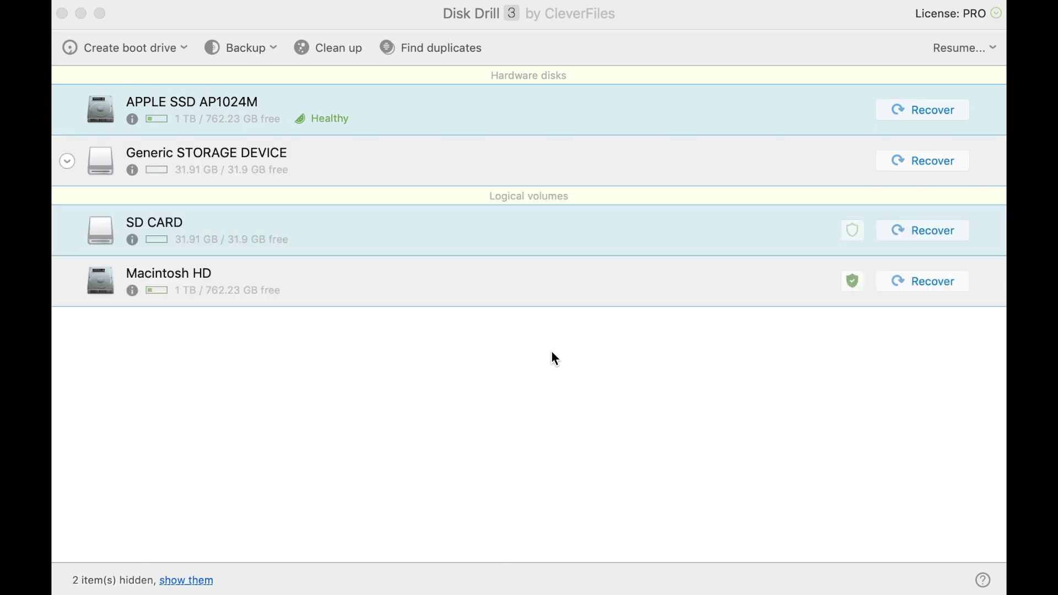
Step: Bring Disk Drill forward and start recovery on the SD CARD volume
{"action": "left_click", "coordinate": [422, 224]}
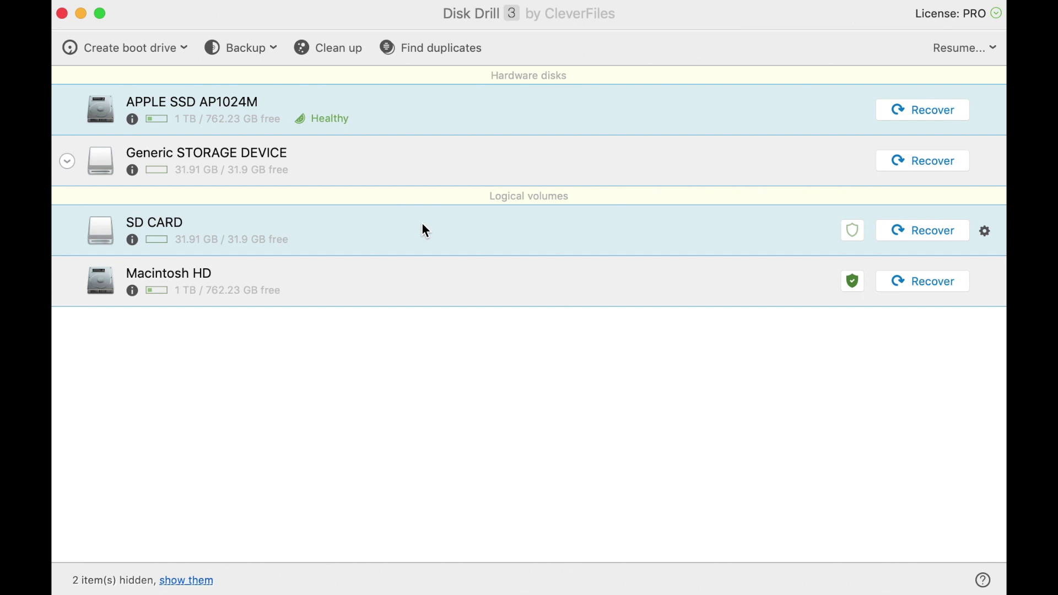
{"action": "left_click", "coordinate": [936, 233]}
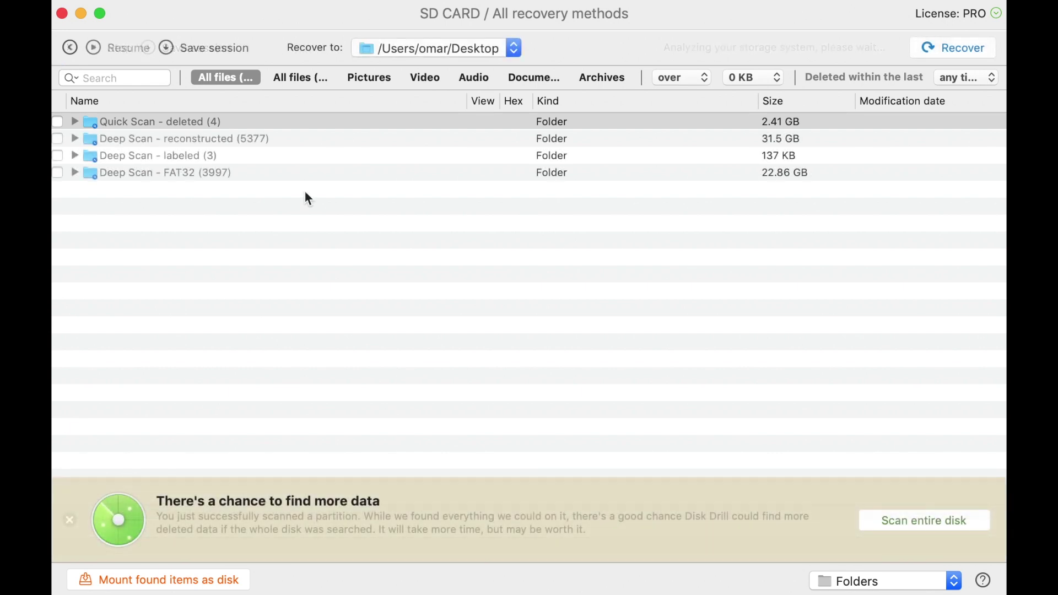
Step: Expand Quick Scan - deleted > PHOTO and preview the _AVEME.PNG image
{"action": "left_click", "coordinate": [75, 122]}
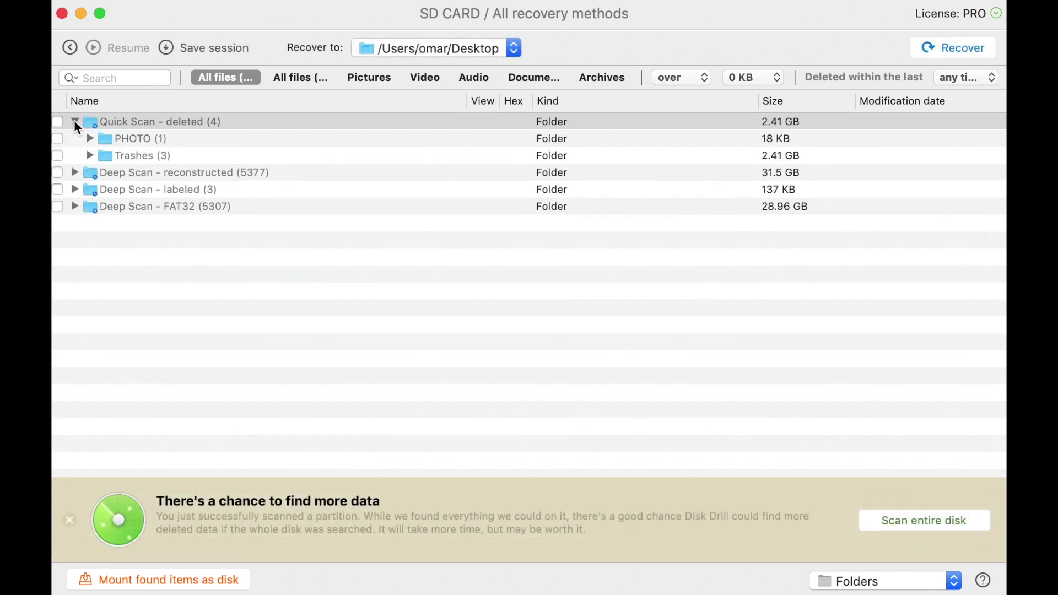
{"action": "left_click", "coordinate": [88, 138]}
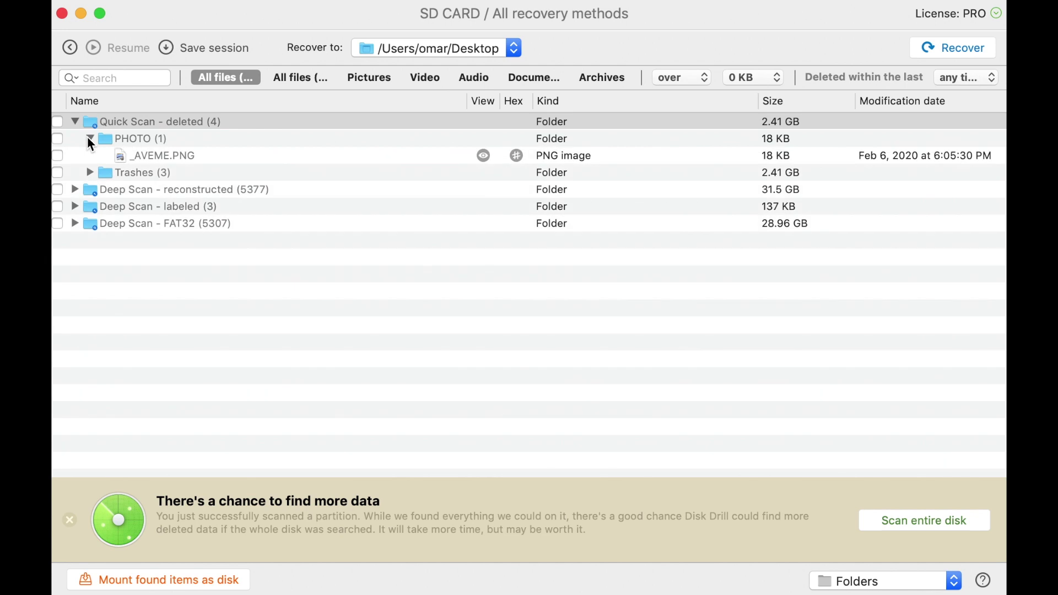
{"action": "left_click", "coordinate": [152, 156]}
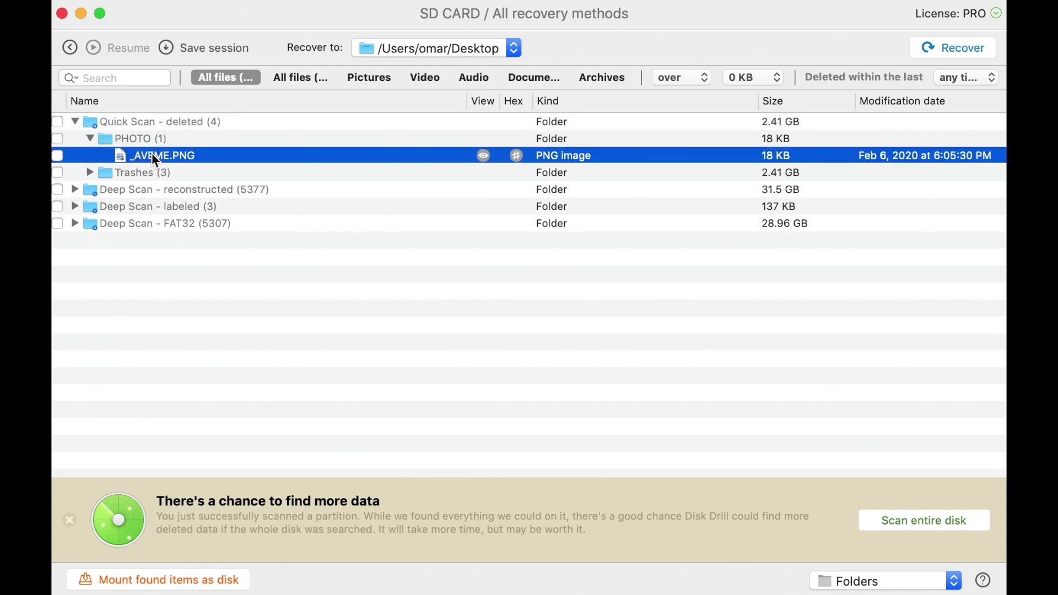
{"action": "key", "text": "space"}
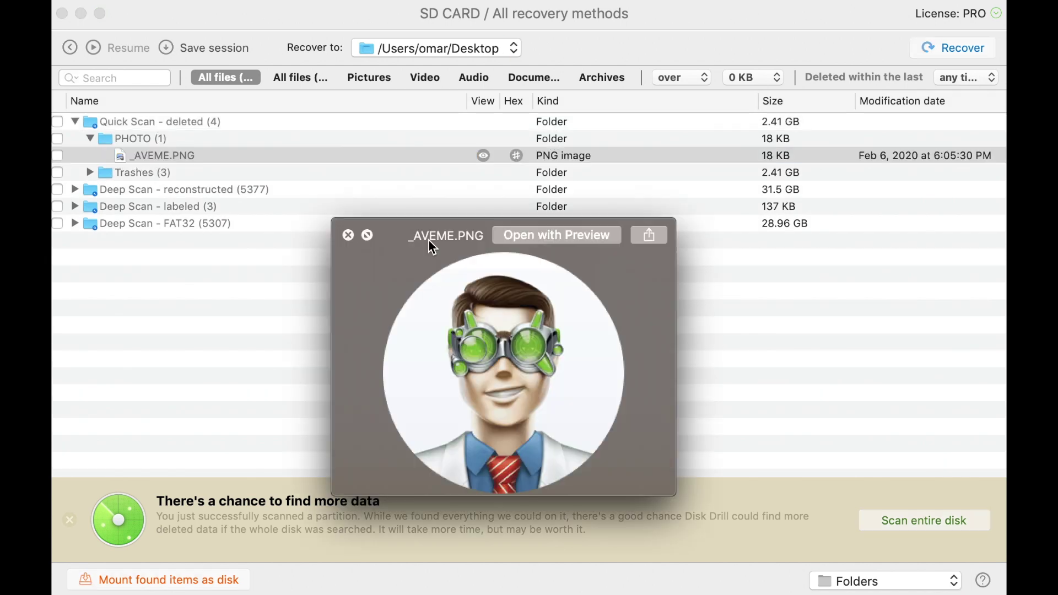
{"action": "left_click", "coordinate": [349, 236]}
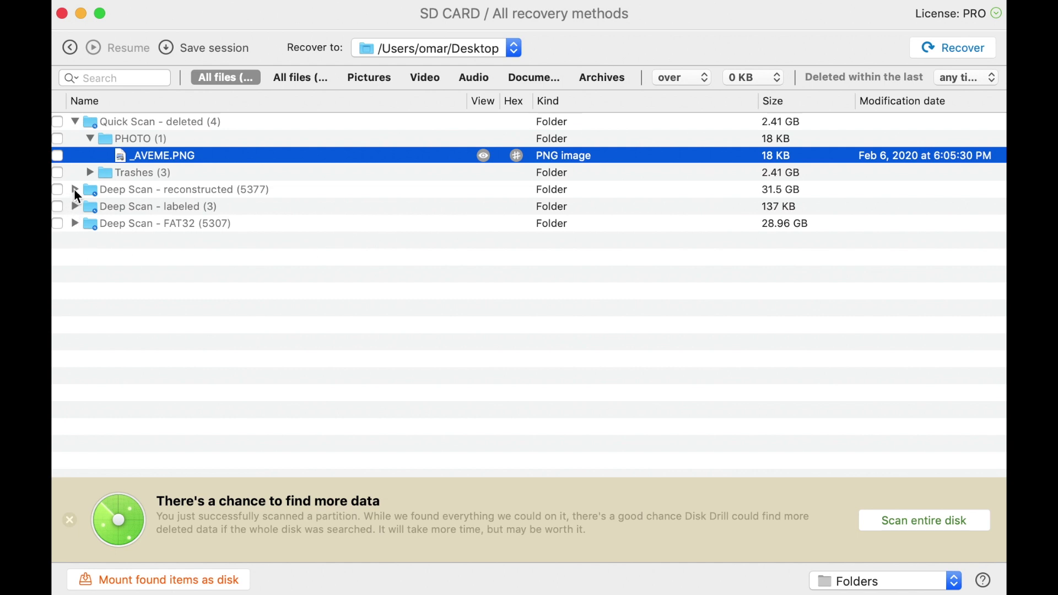
Step: Expand Deep Scan - labeled > Video > mp4 > Group 4 and select 0.00-0-003706.mp4
{"action": "left_click", "coordinate": [75, 206]}
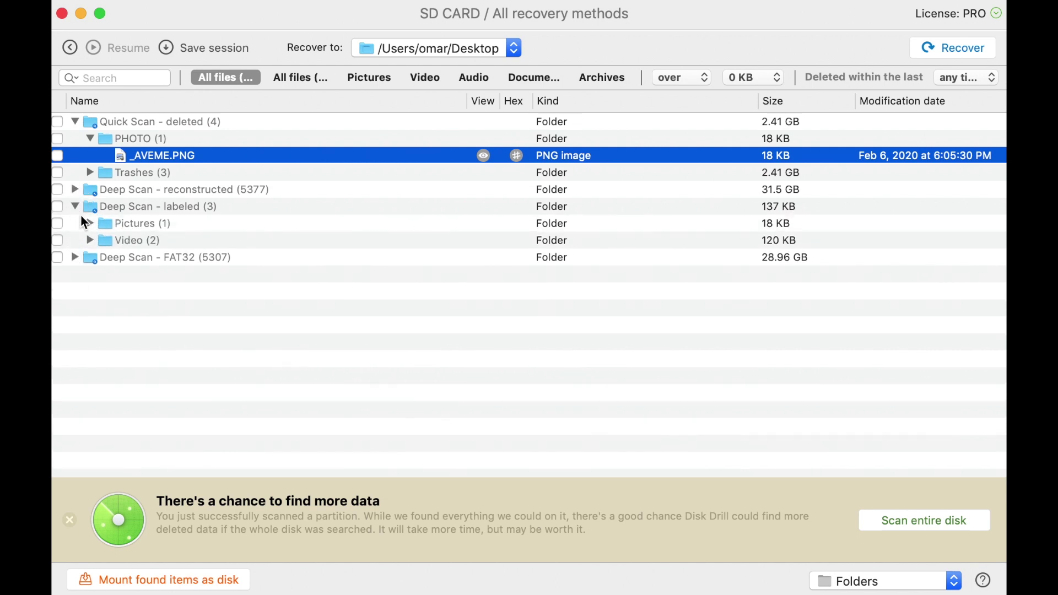
{"action": "left_click", "coordinate": [90, 241]}
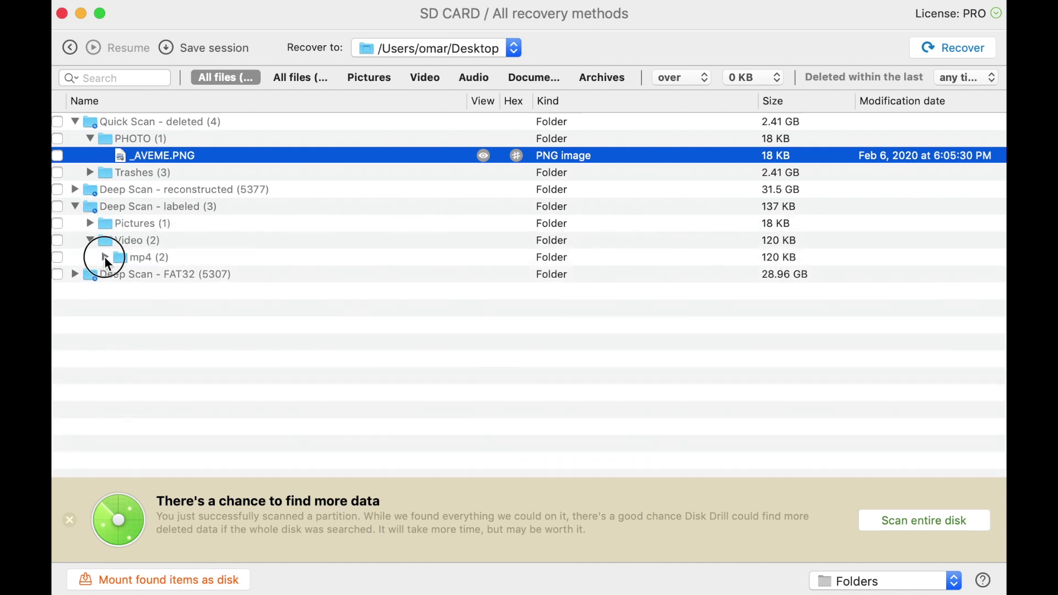
{"action": "left_click", "coordinate": [105, 257]}
{"action": "left_click", "coordinate": [120, 275]}
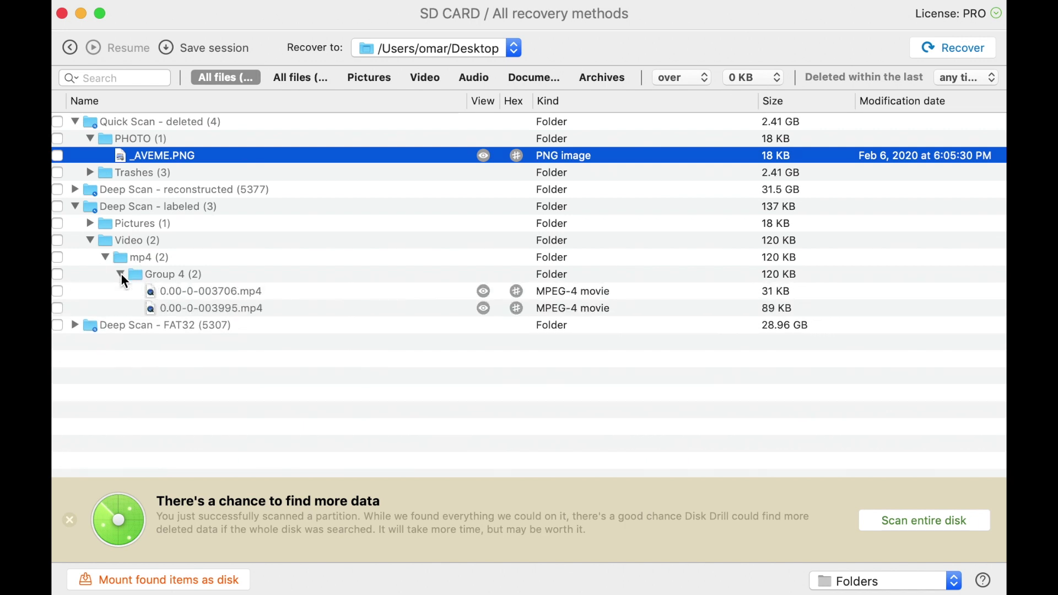
{"action": "left_click", "coordinate": [290, 293]}
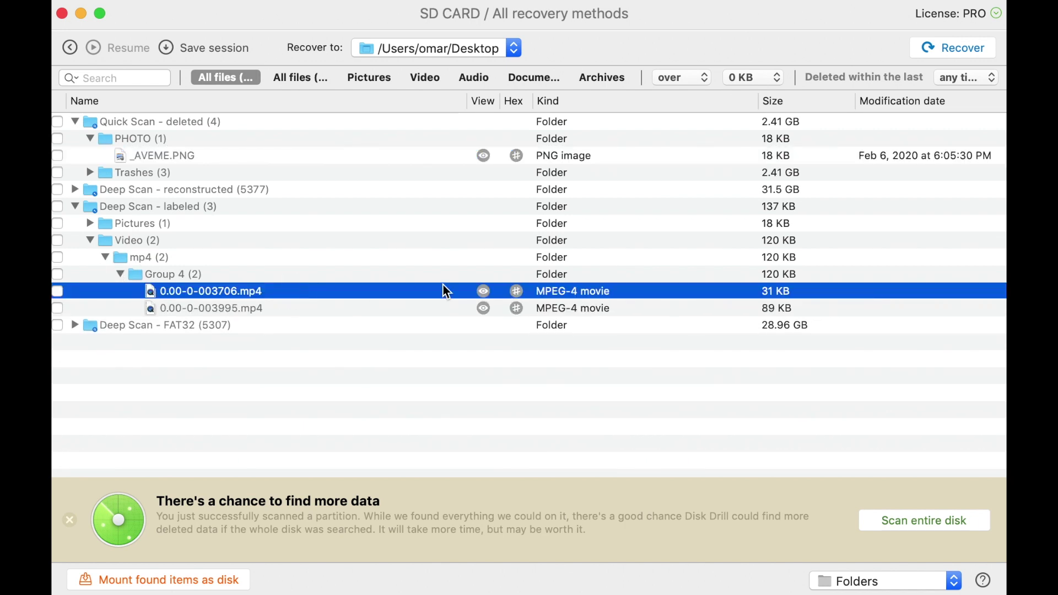